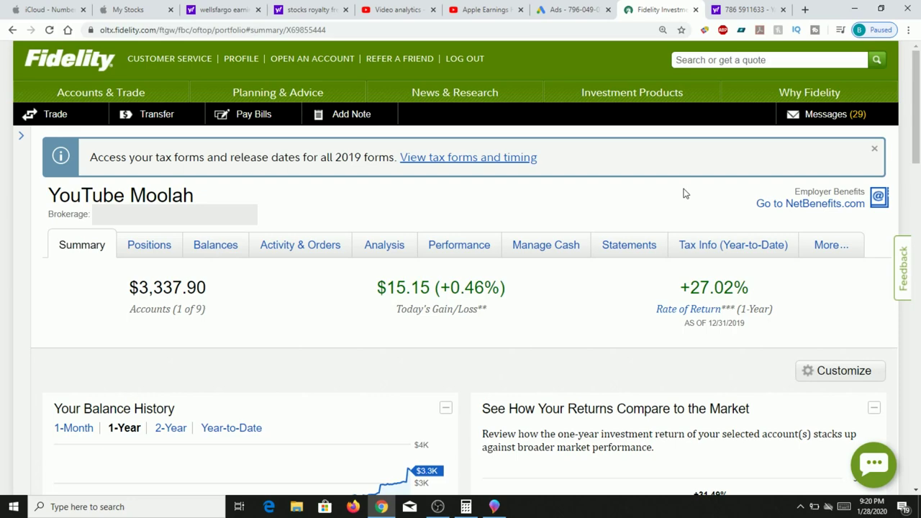
Step: Start a money transfer with the YouTube Moolah account as the source
{"action": "left_click_drag", "start_coordinate": [205, 288], "coordinate": [149, 287]}
{"action": "left_click", "coordinate": [151, 286]}
{"action": "left_click", "coordinate": [157, 115]}
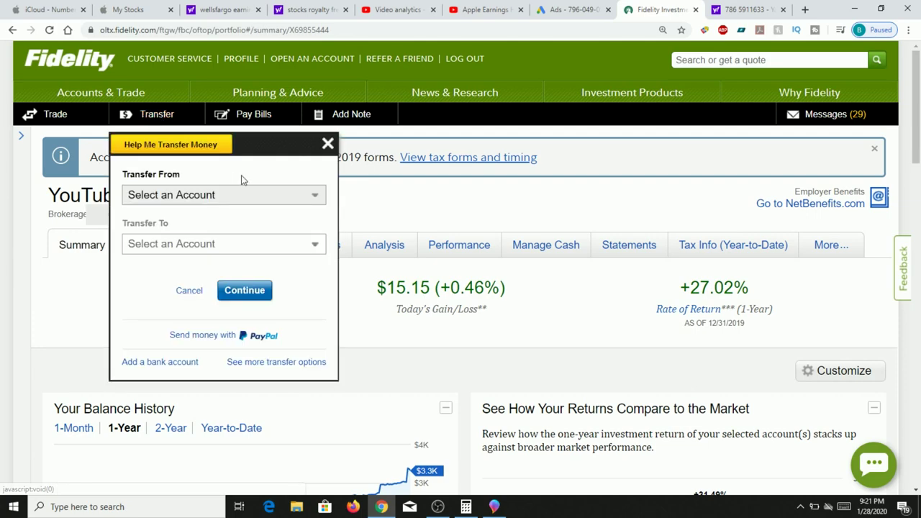
{"action": "left_click", "coordinate": [316, 200]}
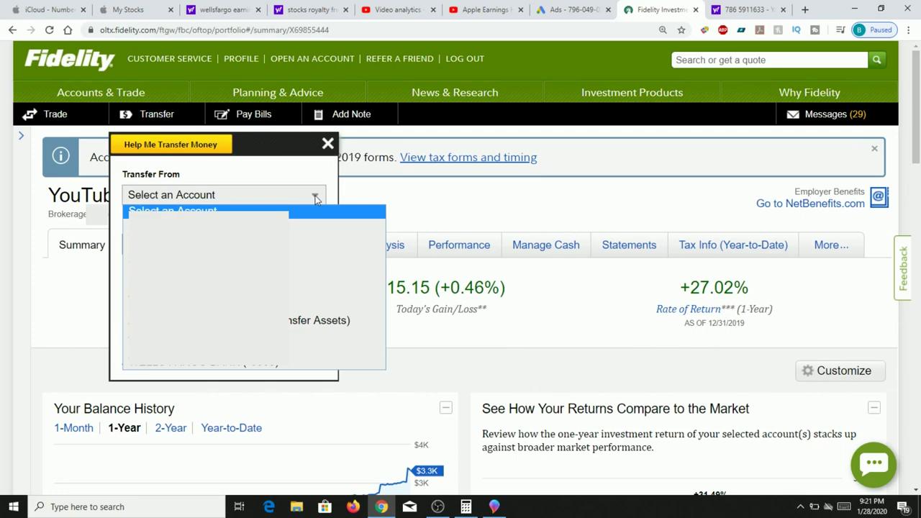
{"action": "left_click", "coordinate": [307, 240]}
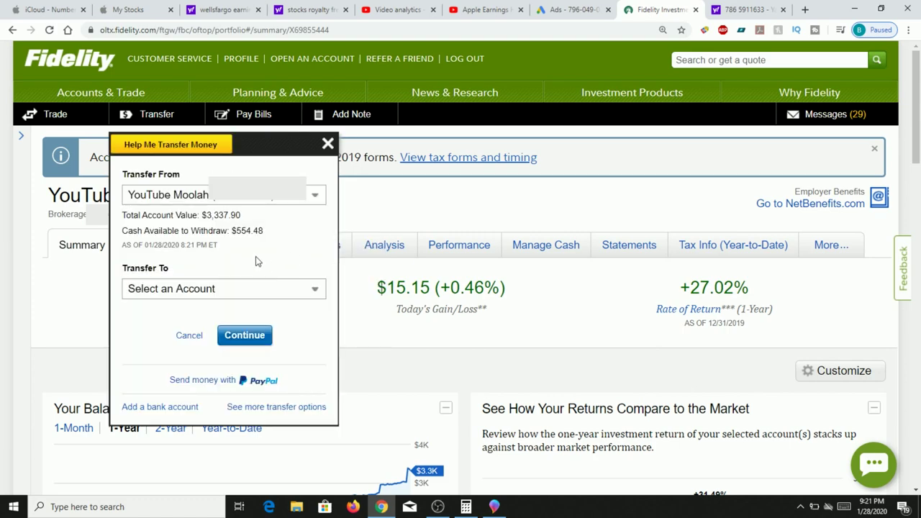
Step: Check the source account's total value and cash available to withdraw, and choose the linked bank account as the transfer destination
{"action": "left_click_drag", "start_coordinate": [141, 215], "coordinate": [234, 216]}
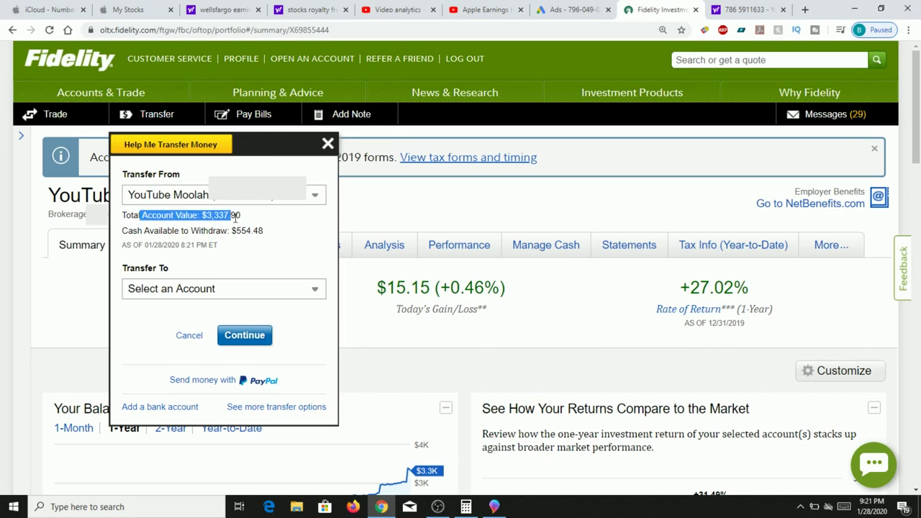
{"action": "left_click", "coordinate": [247, 217]}
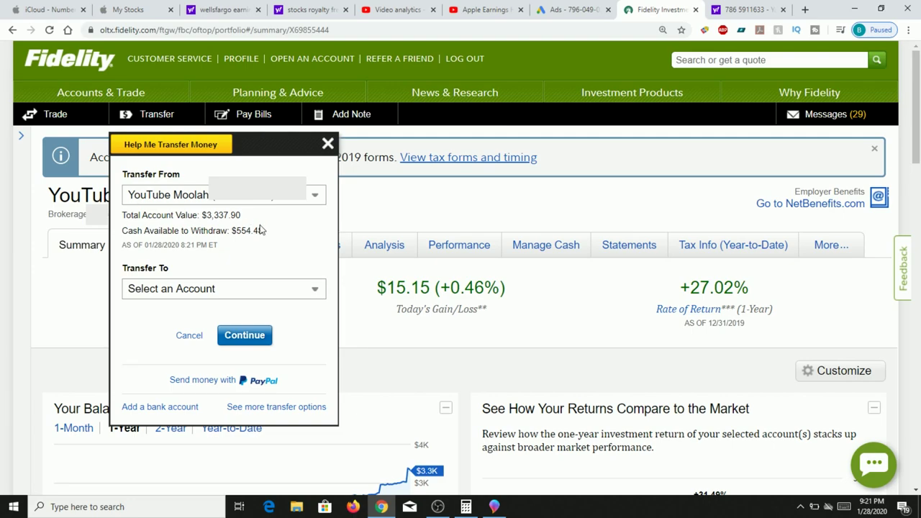
{"action": "left_click_drag", "start_coordinate": [263, 230], "coordinate": [232, 230]}
{"action": "left_click", "coordinate": [272, 239]}
{"action": "left_click", "coordinate": [283, 289]}
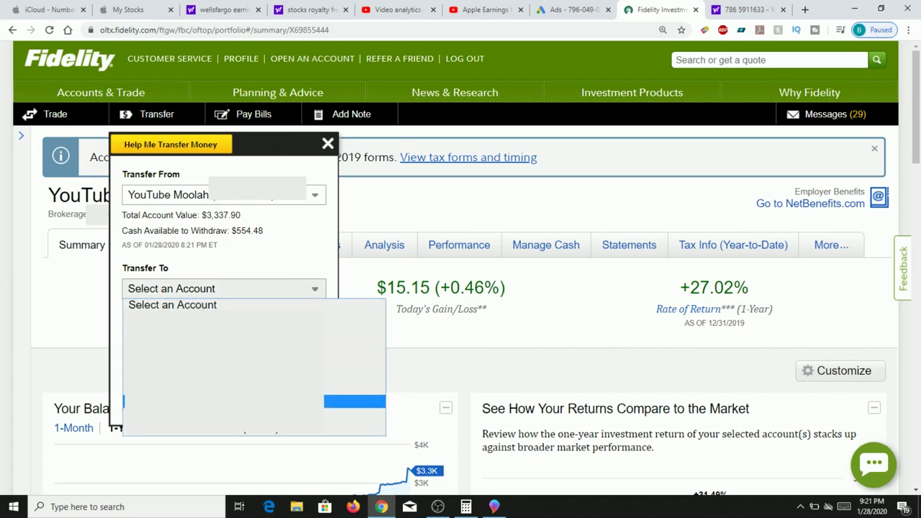
{"action": "left_click", "coordinate": [253, 430]}
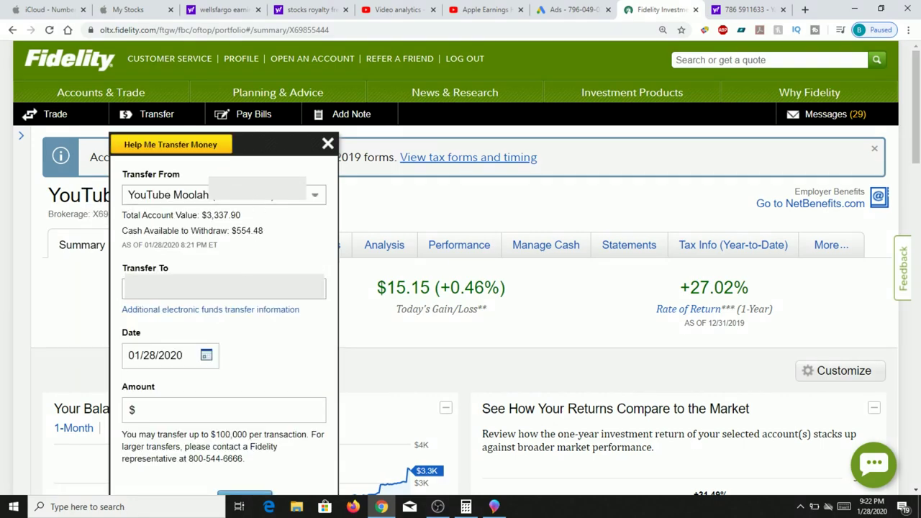
Step: Try to transfer $3000 to the bank account and close the transfer form
{"action": "left_click", "coordinate": [182, 412]}
{"action": "type", "text": "3000"}
{"action": "scroll", "coordinate": [514, 303], "scroll_direction": "down", "scroll_amount": 2}
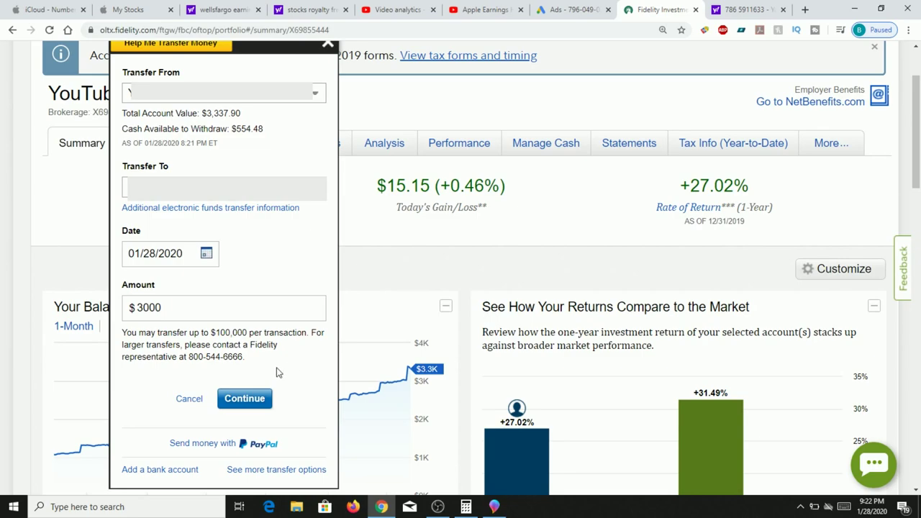
{"action": "left_click", "coordinate": [247, 397]}
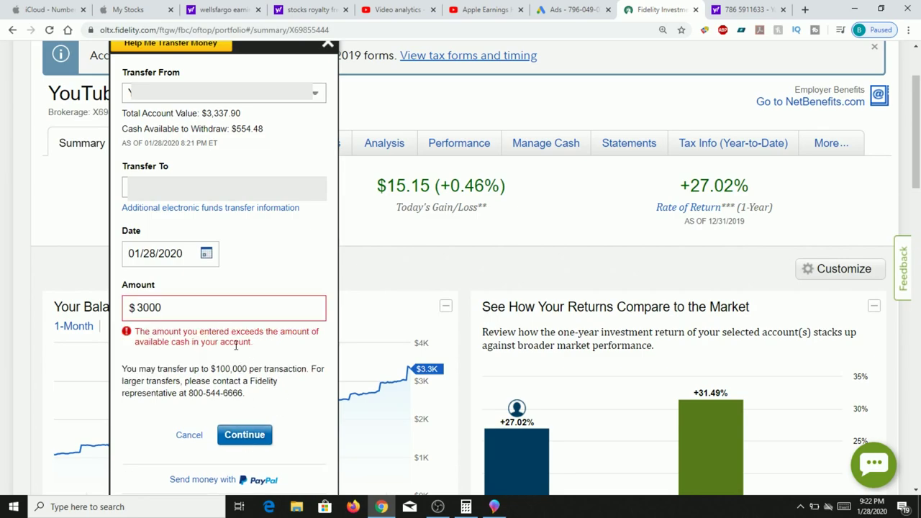
{"action": "left_click", "coordinate": [328, 47]}
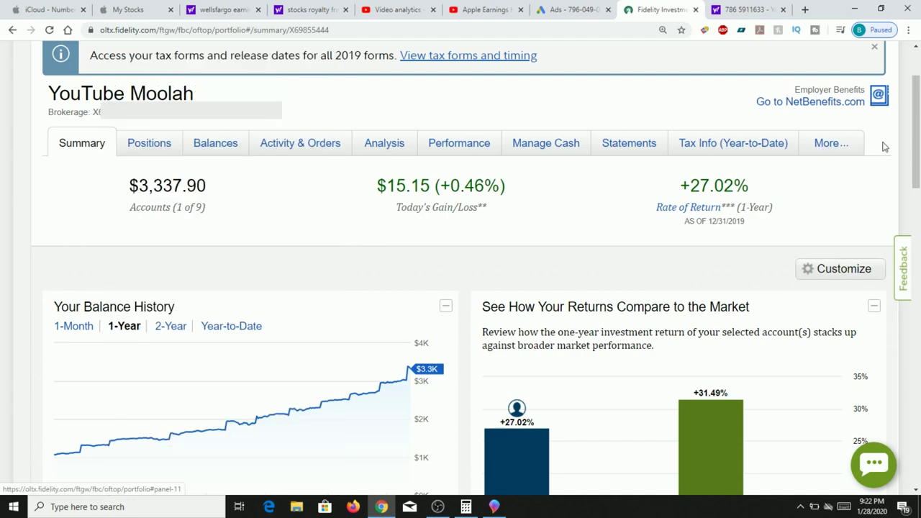
Step: Open the account's positions and examine the current value of the SPAXX cash position and the other holdings
{"action": "left_click_drag", "start_coordinate": [918, 148], "coordinate": [919, 123]}
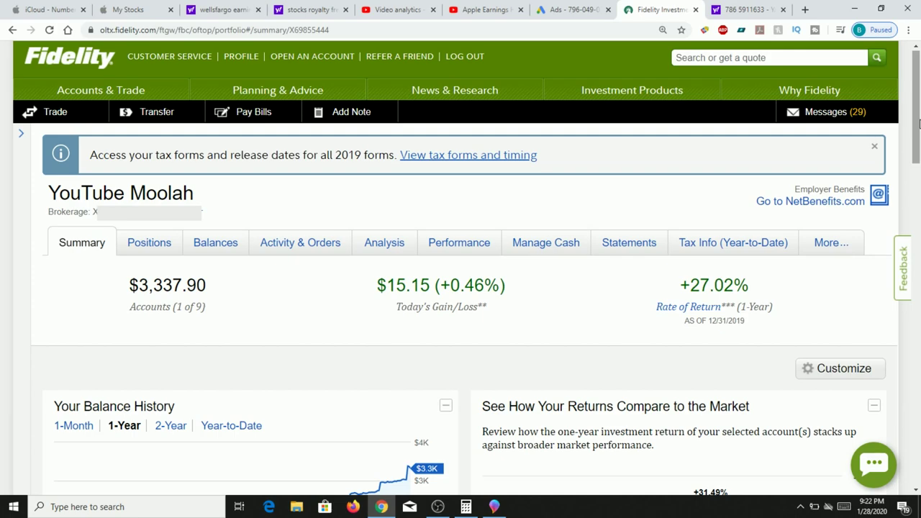
{"action": "left_click", "coordinate": [170, 250]}
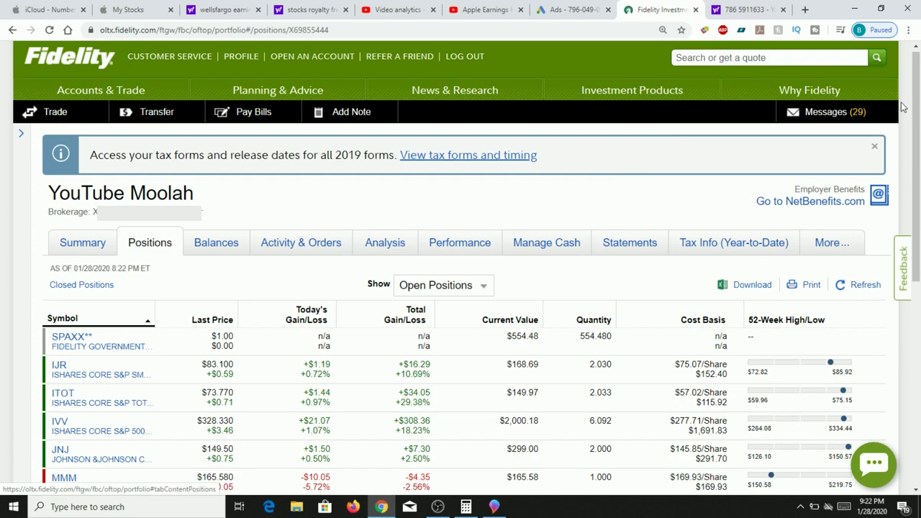
{"action": "left_click_drag", "start_coordinate": [506, 336], "coordinate": [532, 341]}
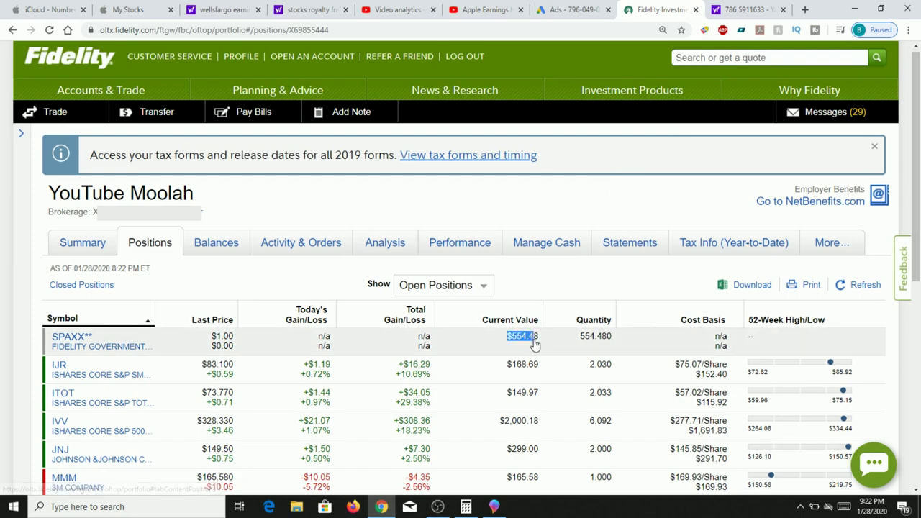
{"action": "left_click", "coordinate": [538, 345]}
{"action": "left_click_drag", "start_coordinate": [918, 161], "coordinate": [918, 195]}
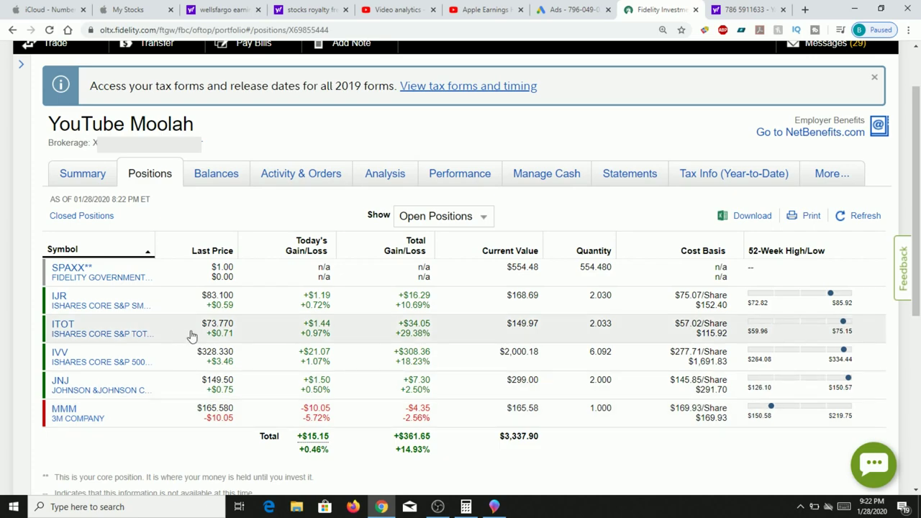
Step: Examine the total gain/loss percentage of the ITOT position and collapse its details
{"action": "left_click_drag", "start_coordinate": [431, 335], "coordinate": [398, 338]}
{"action": "left_click", "coordinate": [398, 338]}
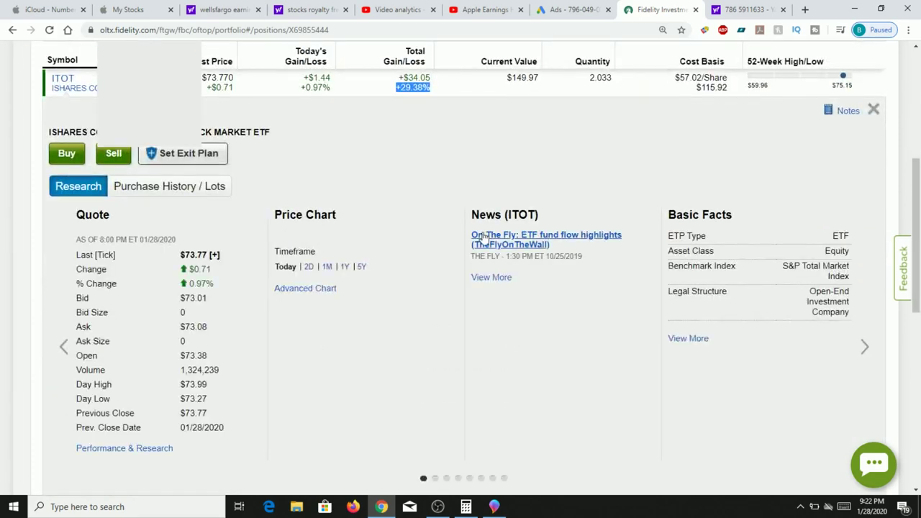
{"action": "scroll", "coordinate": [919, 259], "scroll_direction": "up", "scroll_amount": 2}
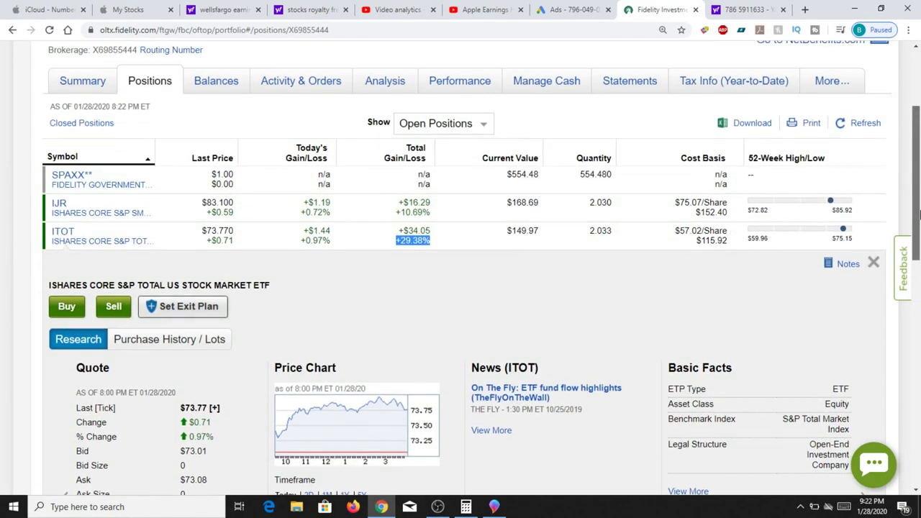
{"action": "left_click", "coordinate": [460, 249]}
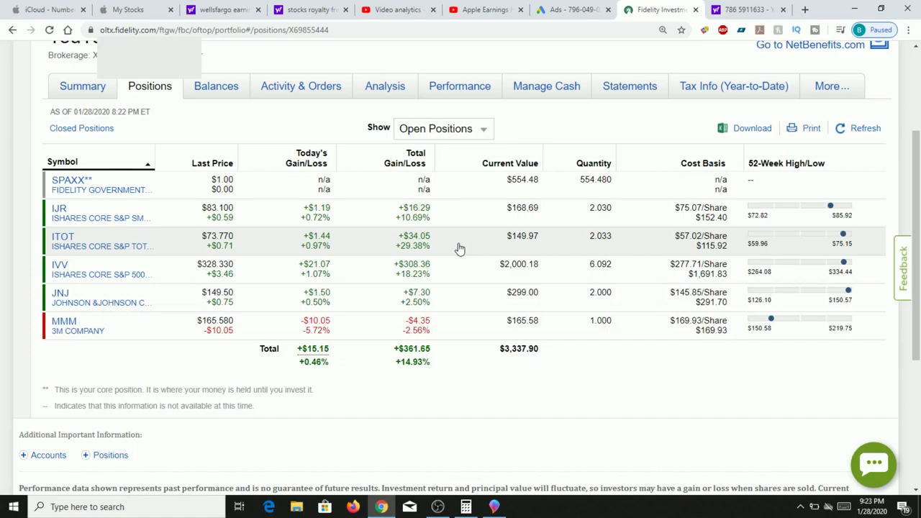
Step: Compare the total current value of all positions with the current value of the SPAXX cash position
{"action": "left_click_drag", "start_coordinate": [541, 351], "coordinate": [506, 358]}
{"action": "left_click", "coordinate": [506, 358]}
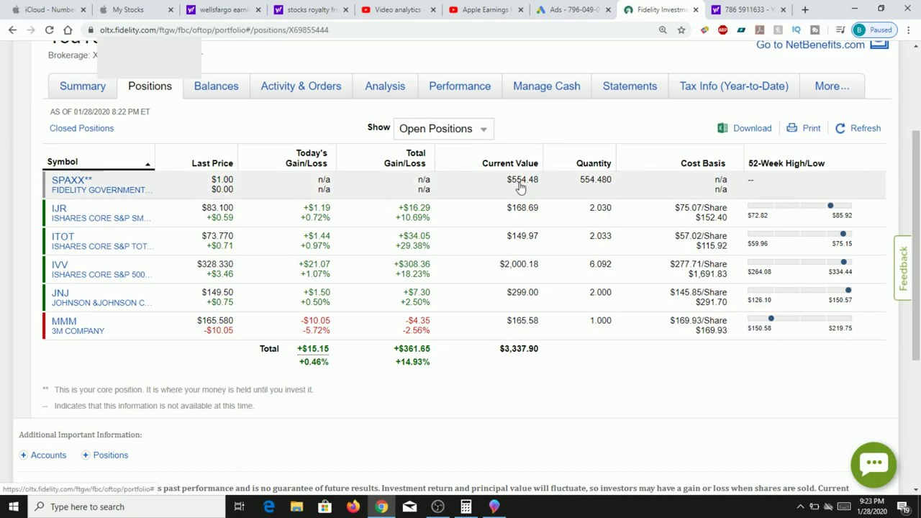
{"action": "left_click_drag", "start_coordinate": [510, 180], "coordinate": [539, 186]}
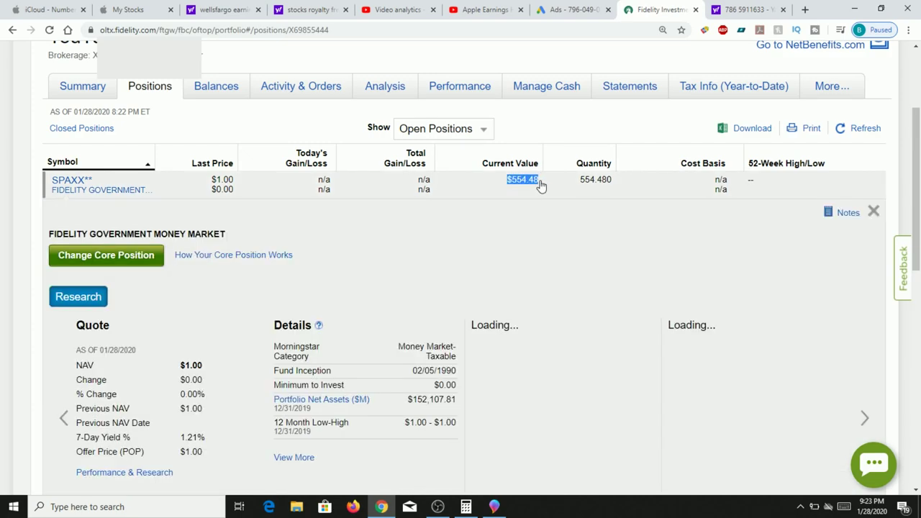
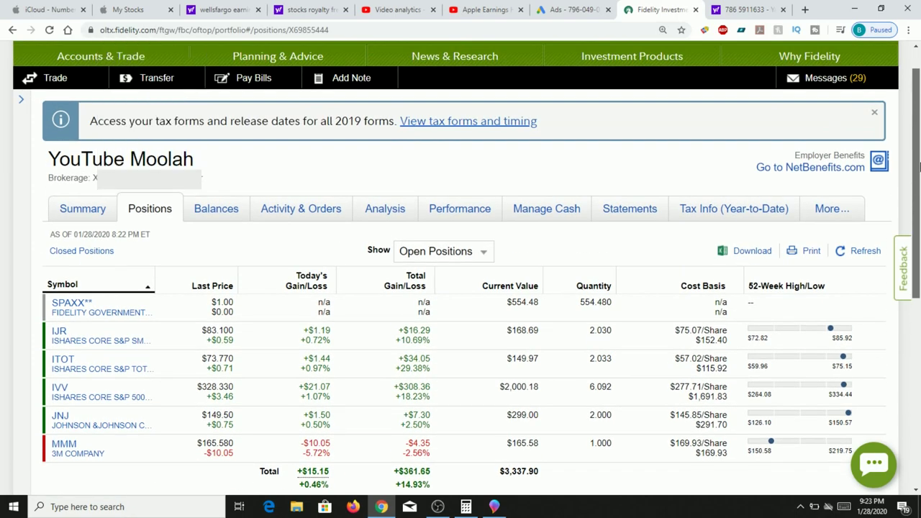
Step: Open a trade ticket for the YouTube Moolah account, check its cash available to trade, and move the ticket off the symbol list
{"action": "left_click", "coordinate": [55, 78]}
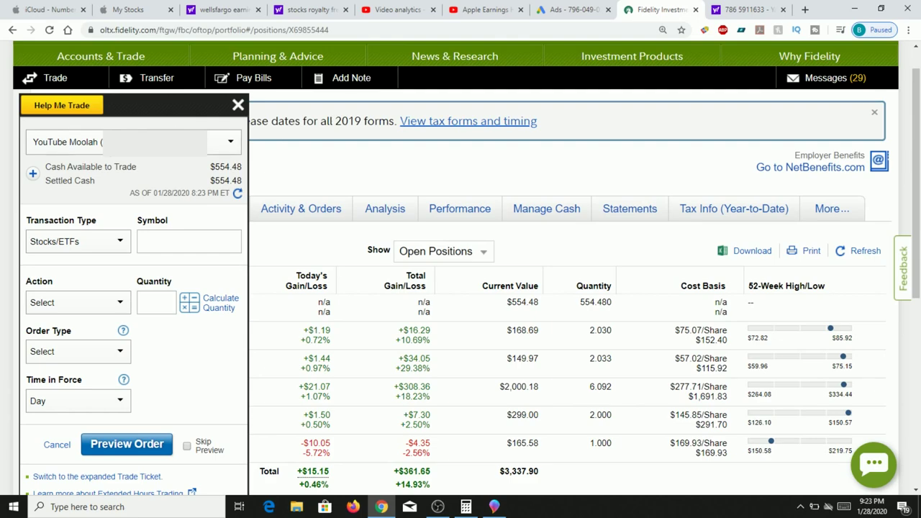
{"action": "triple_click", "coordinate": [230, 165]}
{"action": "left_click", "coordinate": [231, 164]}
{"action": "left_click_drag", "start_coordinate": [145, 98], "coordinate": [377, 111]}
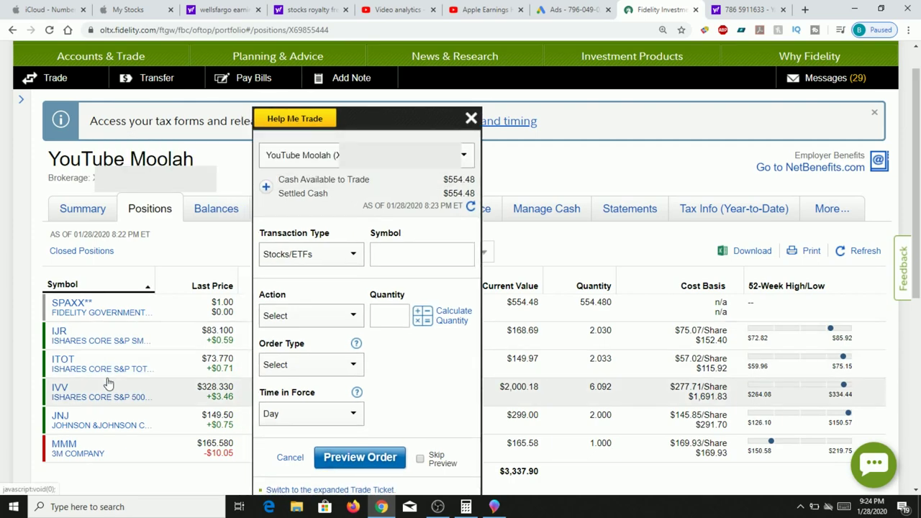
Step: Enter IJR as the symbol to trade and set the action to Sell All Shares
{"action": "left_click", "coordinate": [409, 251]}
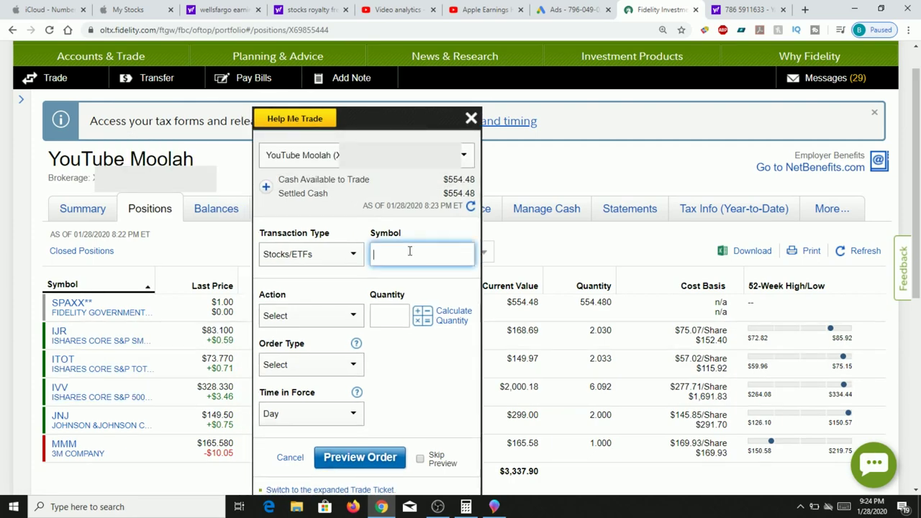
{"action": "type", "text": "IJR"}
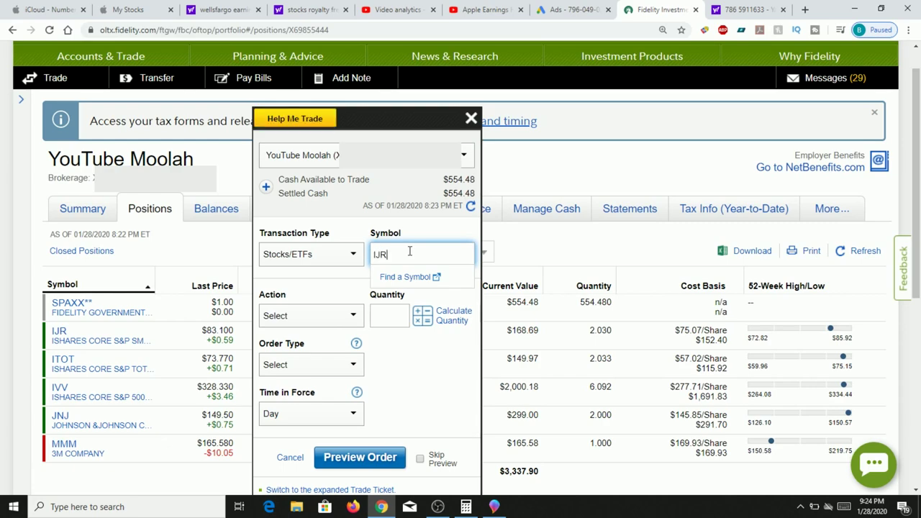
{"action": "left_click", "coordinate": [387, 319]}
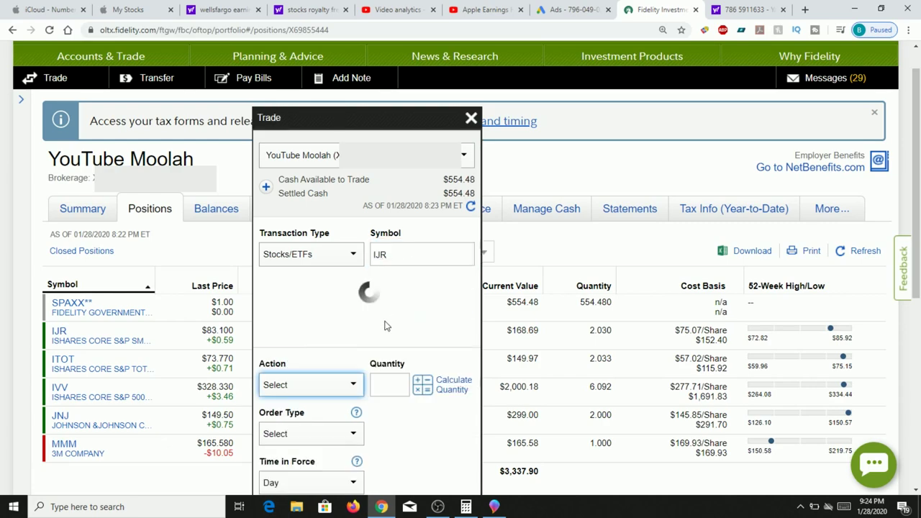
{"action": "left_click_drag", "start_coordinate": [386, 121], "coordinate": [343, 115]}
{"action": "left_click", "coordinate": [267, 379]}
{"action": "left_click", "coordinate": [266, 439]}
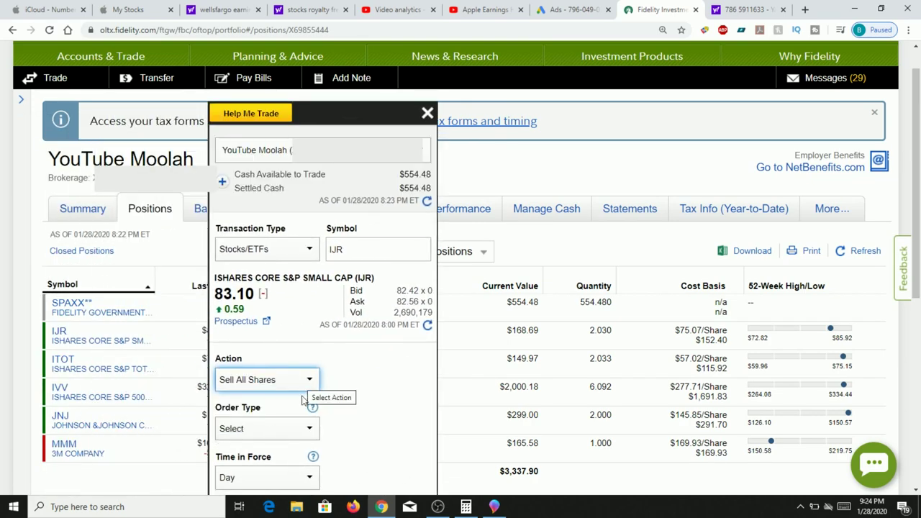
Step: Set the IJR sale's order type to Limit Order with a limit price of $84
{"action": "left_click", "coordinate": [304, 429]}
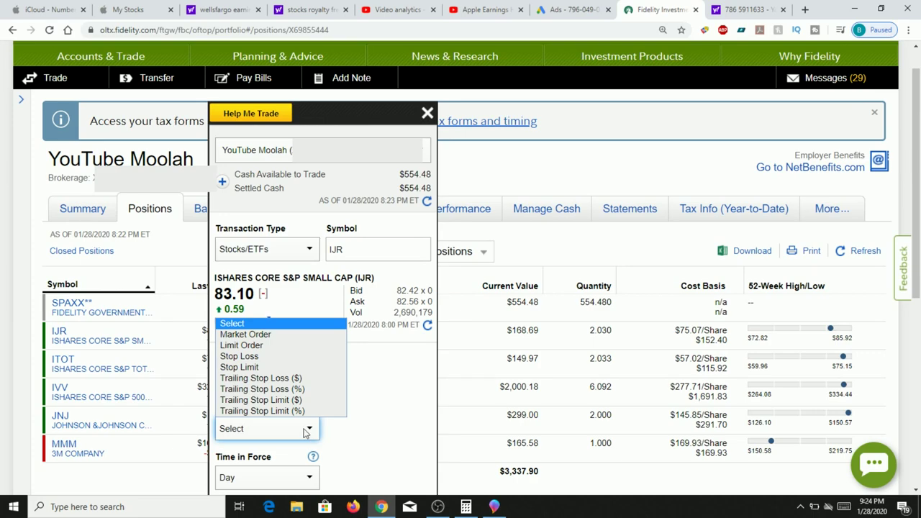
{"action": "left_click", "coordinate": [276, 341]}
{"action": "left_click", "coordinate": [313, 407]}
{"action": "left_click", "coordinate": [299, 431]}
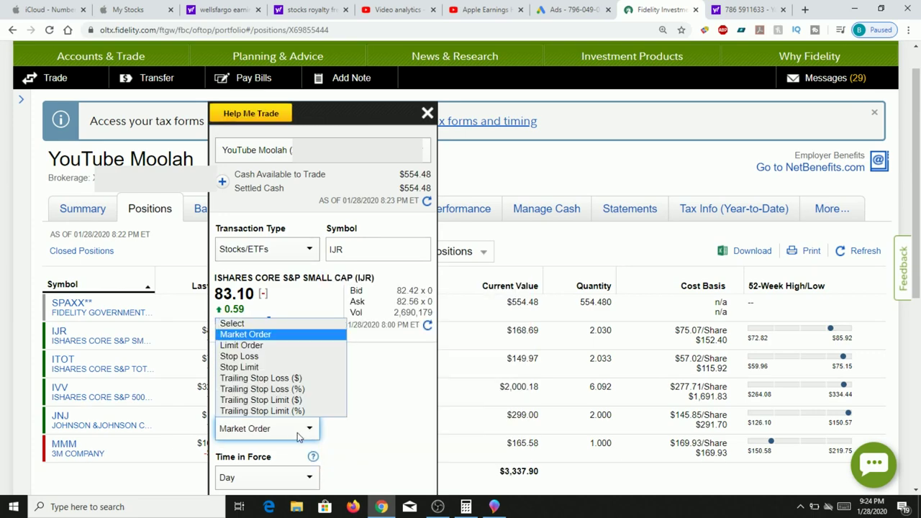
{"action": "left_click", "coordinate": [291, 347]}
{"action": "left_click", "coordinate": [346, 429]}
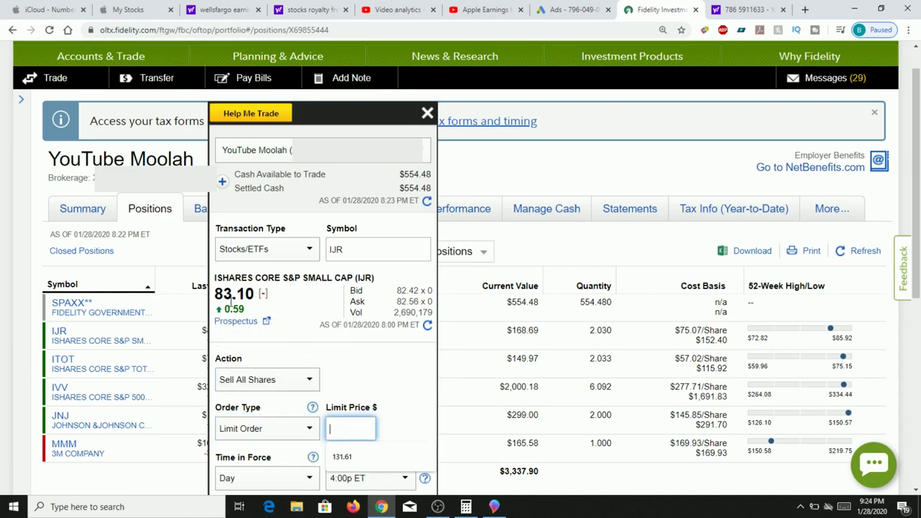
{"action": "type", "text": "84"}
{"action": "left_click", "coordinate": [387, 394]}
Step: Preview the IJR sell order and review its whole-share warning and the number of shares being sold
{"action": "scroll", "coordinate": [387, 394], "scroll_direction": "down", "scroll_amount": 1}
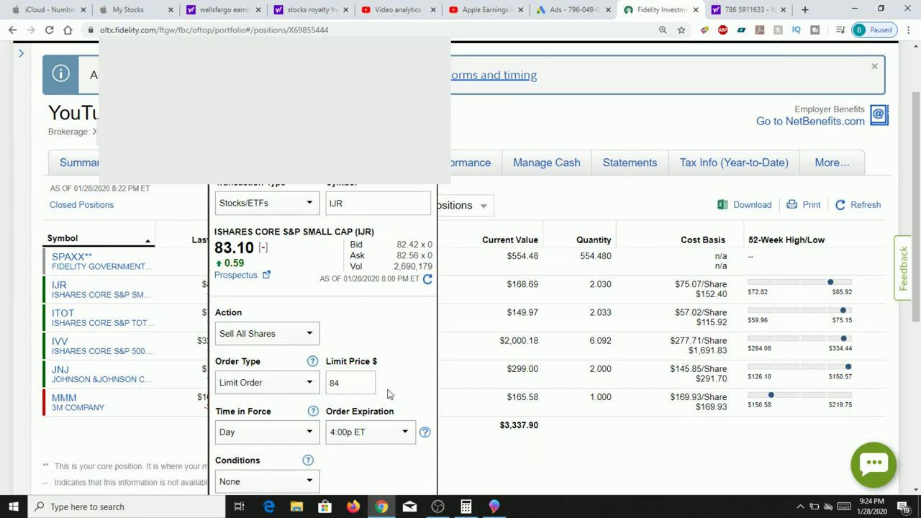
{"action": "scroll", "coordinate": [387, 394], "scroll_direction": "down", "scroll_amount": 2}
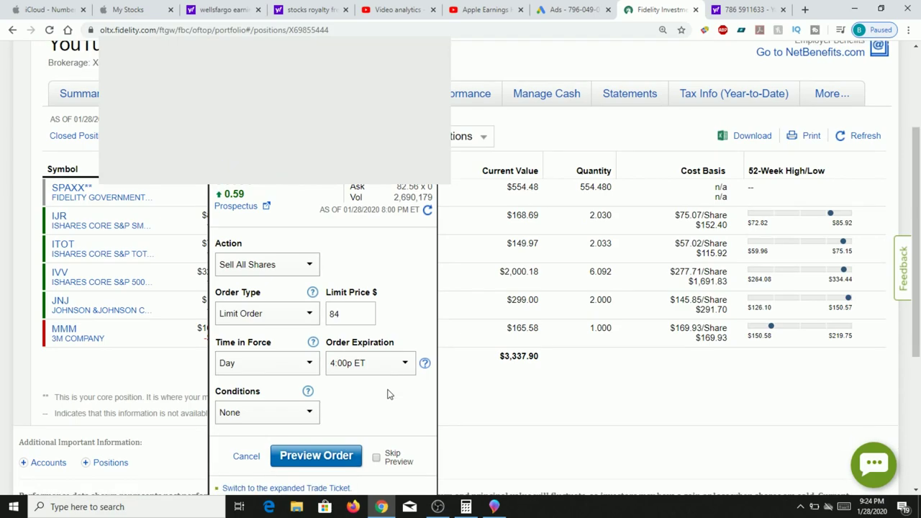
{"action": "left_click", "coordinate": [324, 456]}
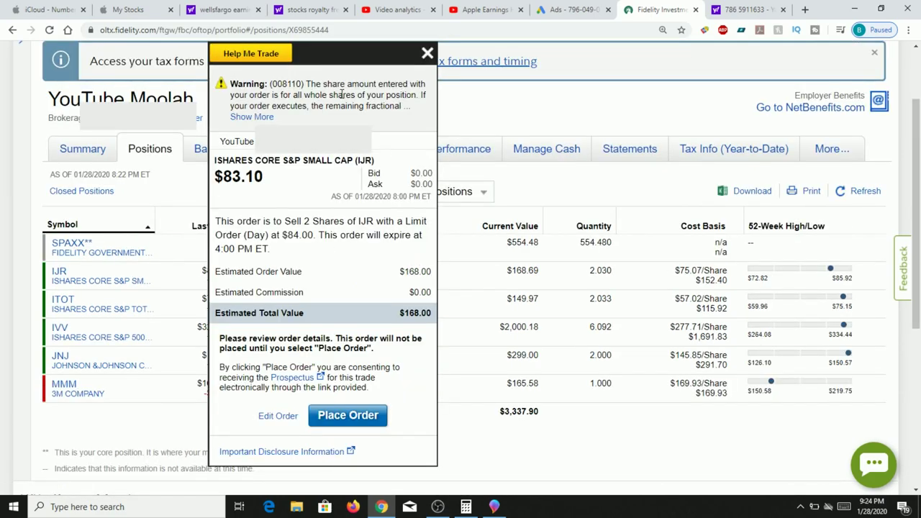
{"action": "left_click_drag", "start_coordinate": [309, 83], "coordinate": [385, 118]}
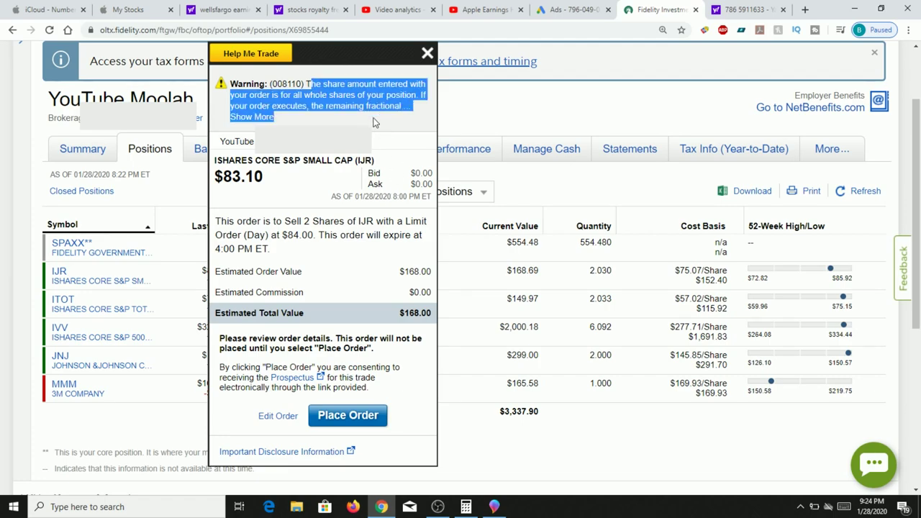
{"action": "left_click", "coordinate": [356, 121]}
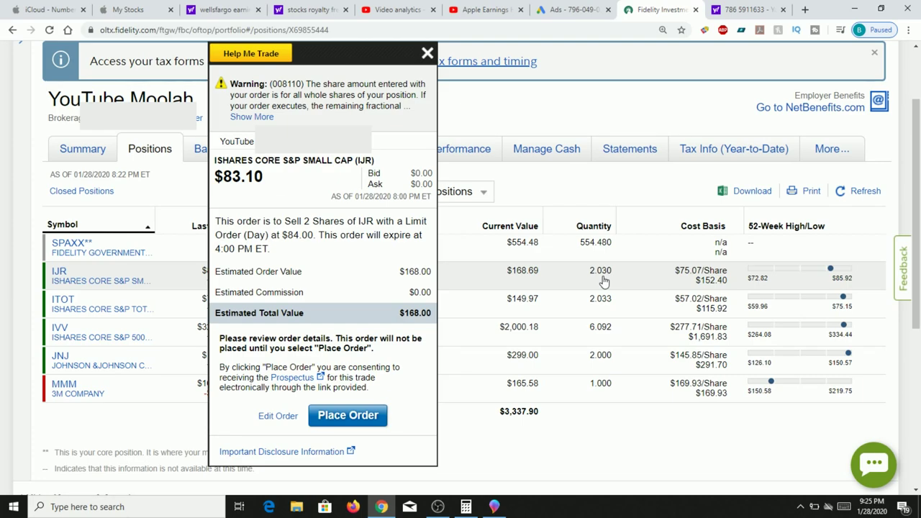
{"action": "double_click", "coordinate": [306, 221]}
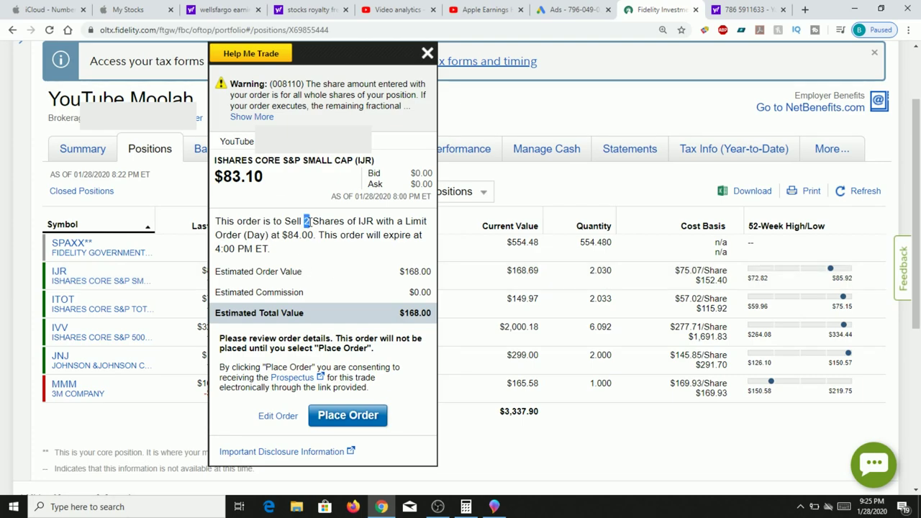
Step: Check the estimated commission on the IJR sell order preview and close the trade ticket without placing the order
{"action": "double_click", "coordinate": [295, 235]}
{"action": "left_click_drag", "start_coordinate": [406, 292], "coordinate": [431, 291]}
{"action": "left_click", "coordinate": [411, 295]}
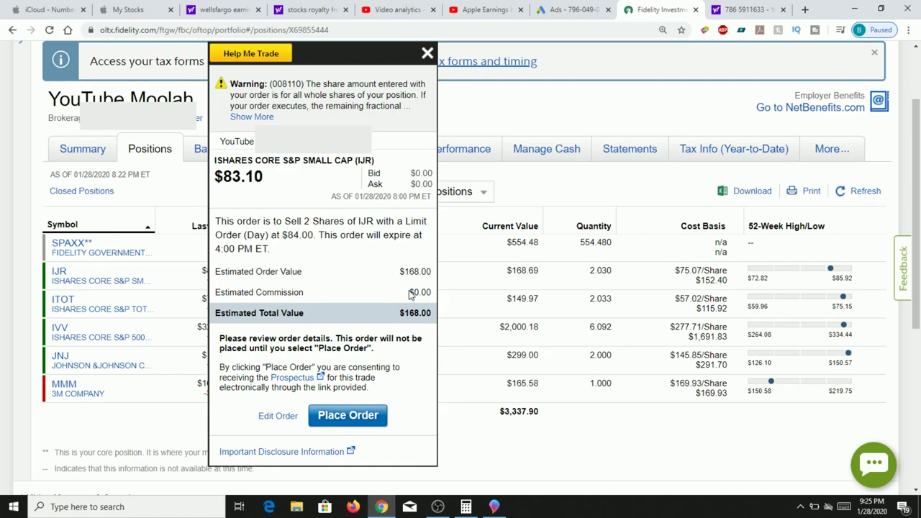
{"action": "left_click", "coordinate": [427, 54]}
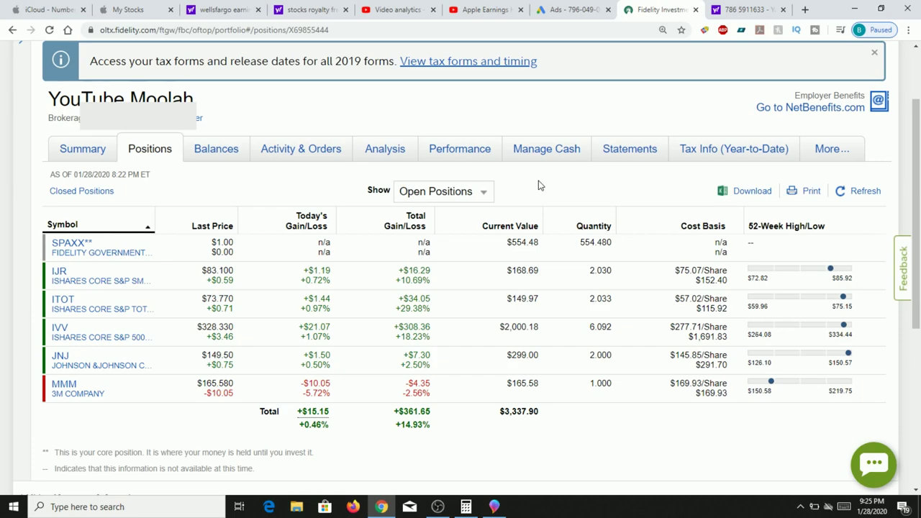
Step: Expand the IJR position to view its quote and trading options, and collapse the details again
{"action": "left_click", "coordinate": [209, 275]}
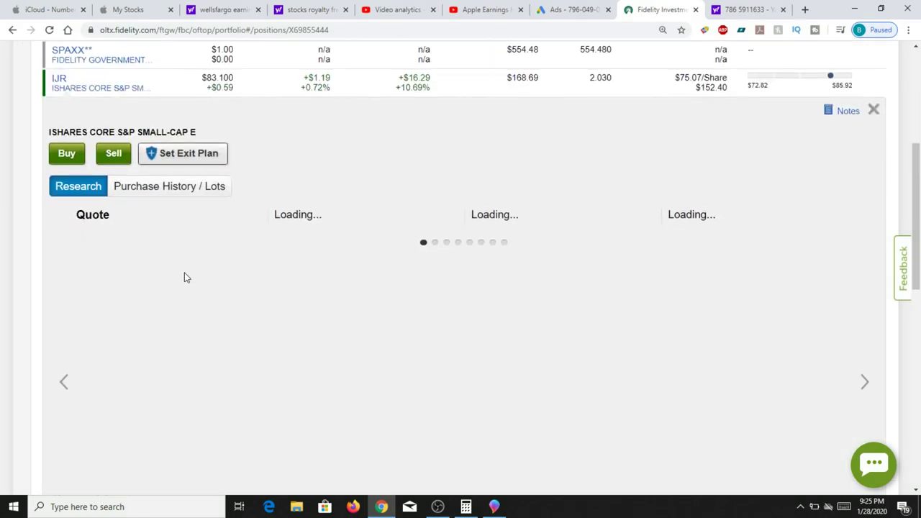
{"action": "left_click_drag", "start_coordinate": [910, 197], "coordinate": [918, 169]}
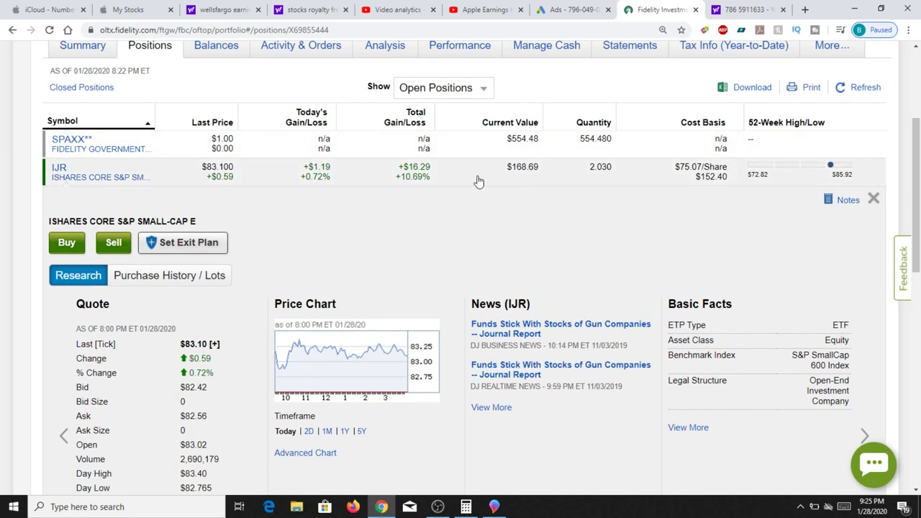
{"action": "left_click", "coordinate": [478, 180]}
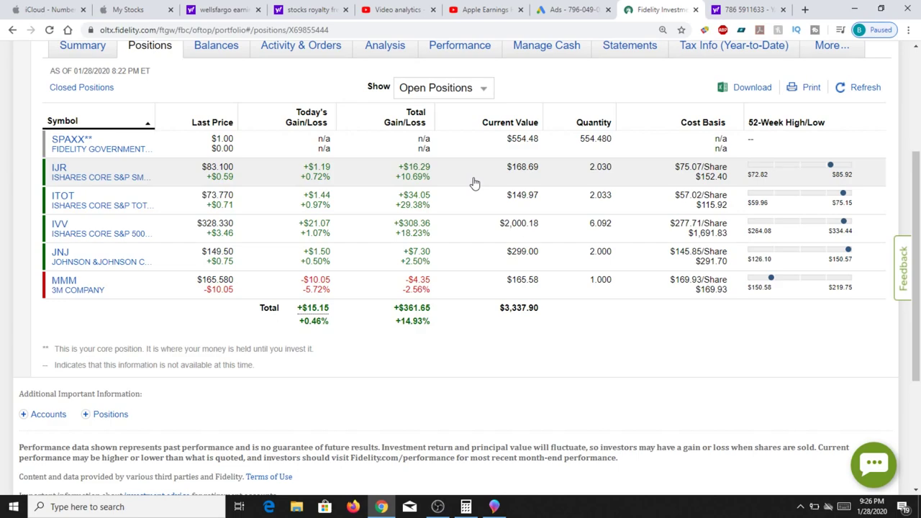
Step: Open the YouTube Moolah account's summary and examine its total account value
{"action": "scroll", "coordinate": [919, 173], "scroll_direction": "up", "scroll_amount": 2}
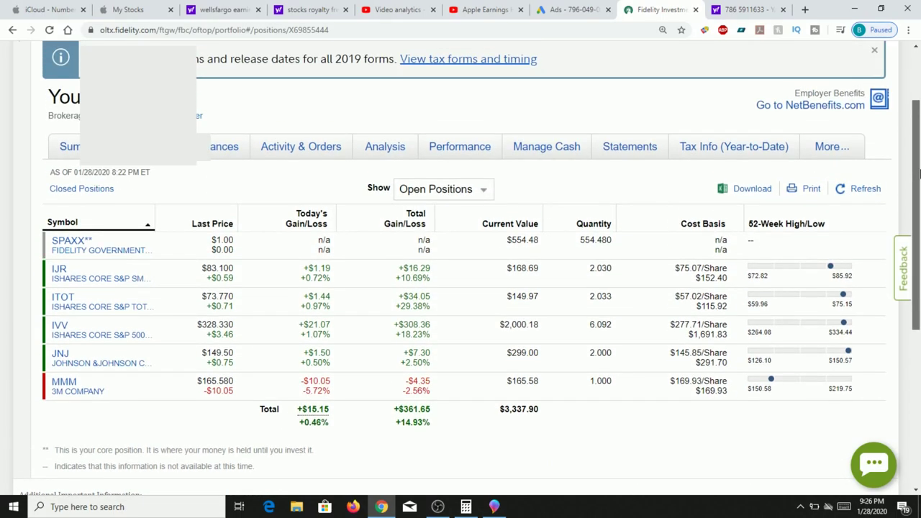
{"action": "scroll", "coordinate": [919, 172], "scroll_direction": "up", "scroll_amount": 1}
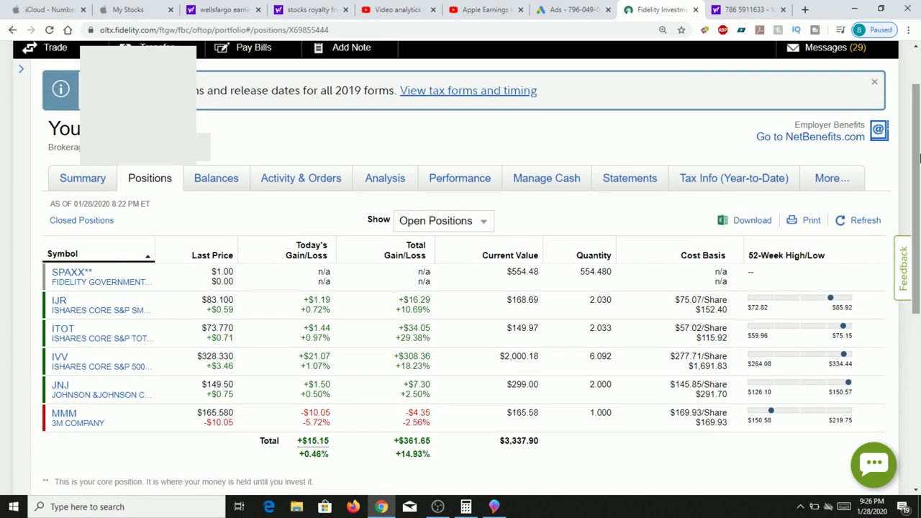
{"action": "left_click", "coordinate": [90, 183]}
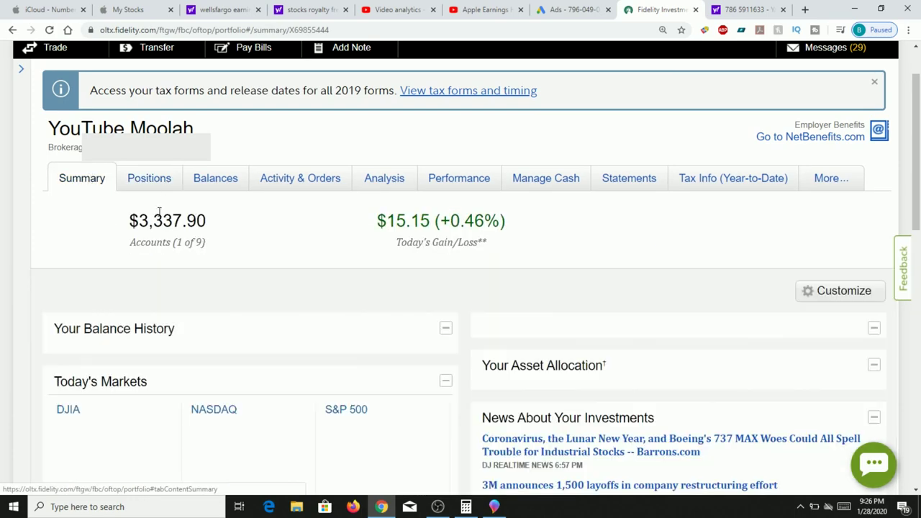
{"action": "left_click_drag", "start_coordinate": [129, 220], "coordinate": [207, 226]}
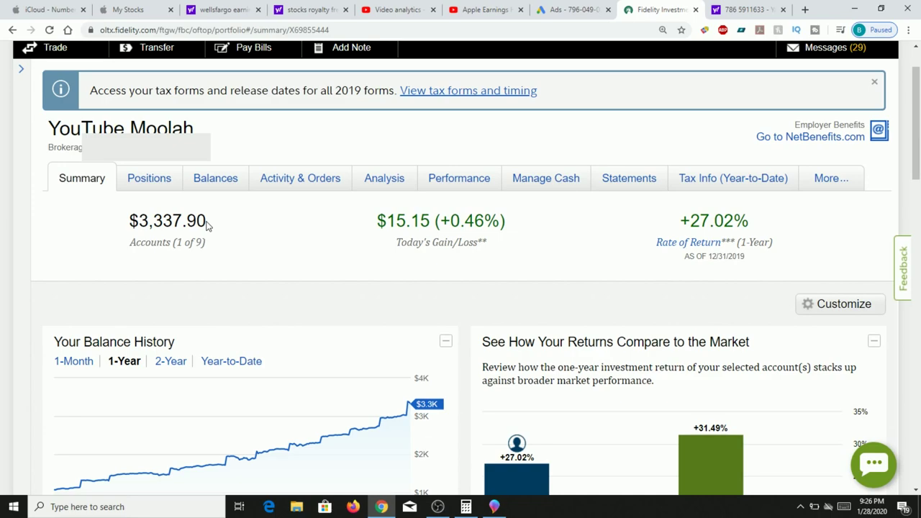
{"action": "mouse_move", "coordinate": [140, 221]}
{"action": "left_mouse_down"}
{"action": "mouse_move", "coordinate": [212, 227]}
{"action": "mouse_move", "coordinate": [149, 222]}
{"action": "left_mouse_up"}
{"action": "left_click", "coordinate": [149, 221]}
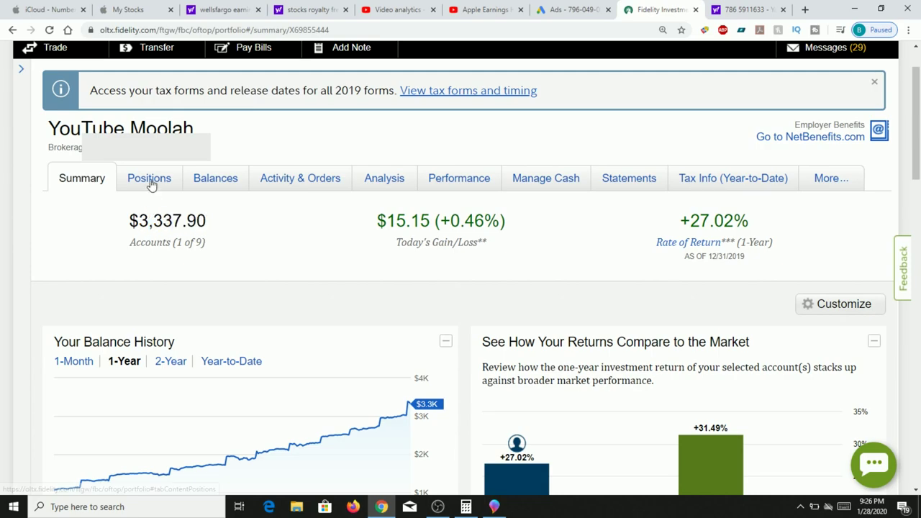
Step: Return to the YouTube Moolah account's open positions and look over the holdings and the page's account options
{"action": "left_click", "coordinate": [150, 181]}
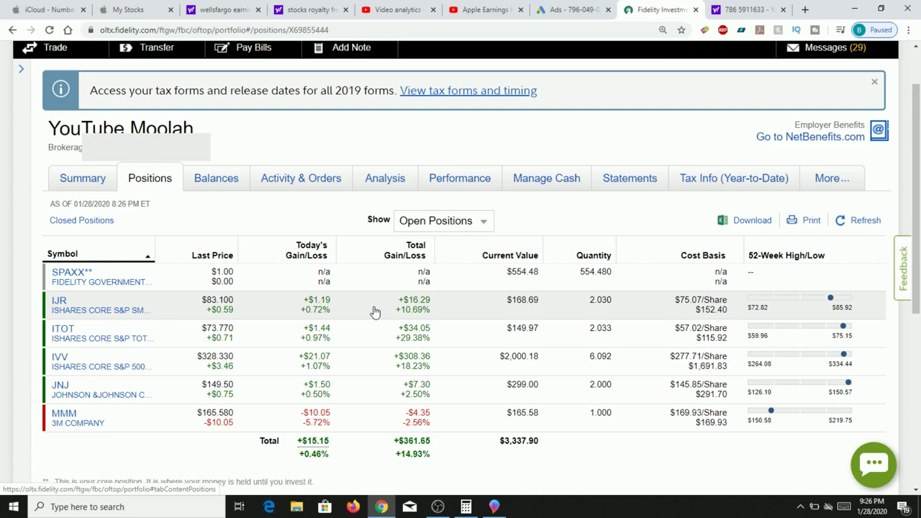
{"action": "scroll", "coordinate": [372, 312], "scroll_direction": "up", "scroll_amount": 1}
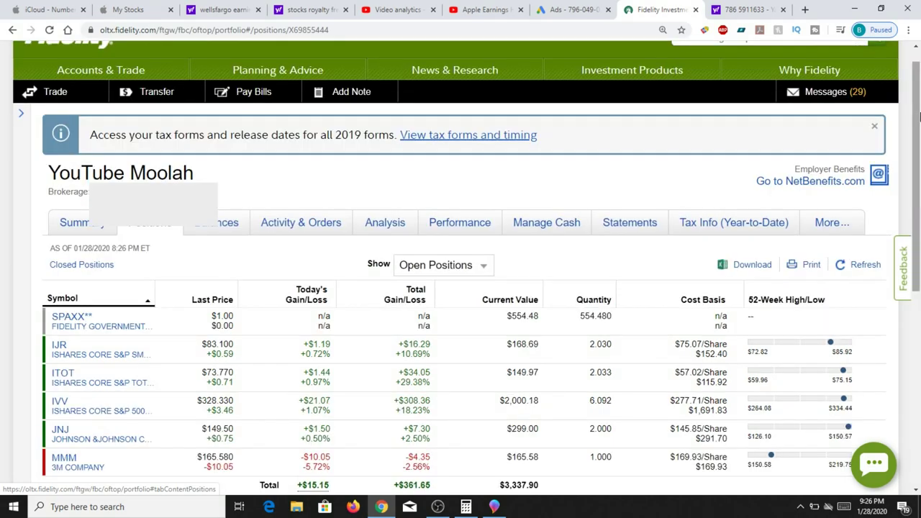
{"action": "left_click_drag", "start_coordinate": [920, 115], "coordinate": [919, 93]}
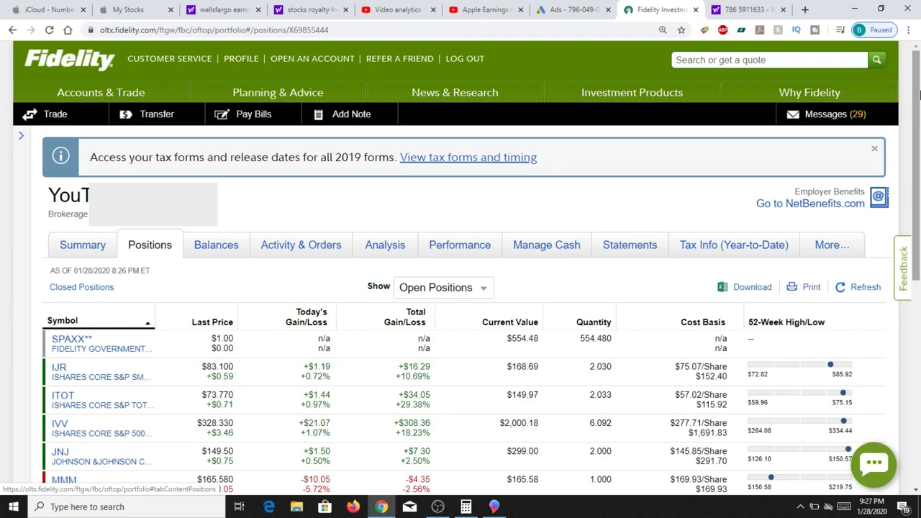
{"action": "left_click_drag", "start_coordinate": [918, 95], "coordinate": [919, 115]}
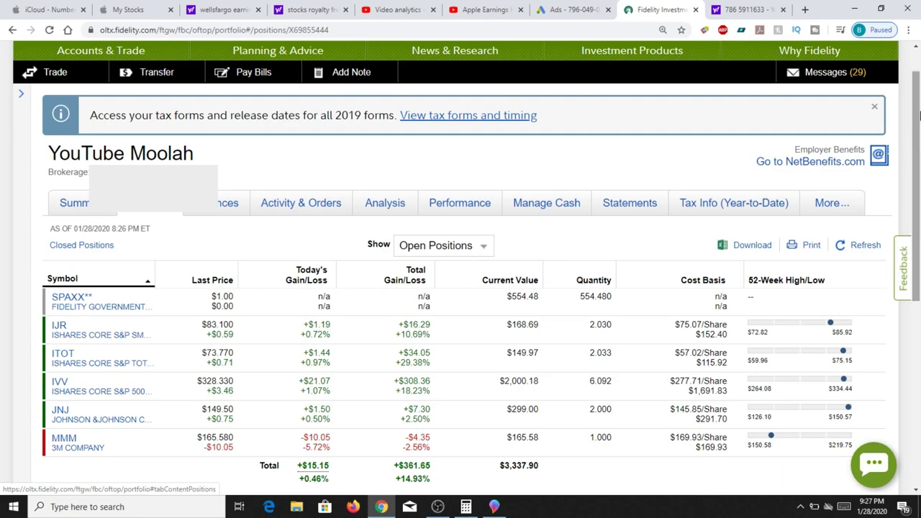
{"action": "left_click_drag", "start_coordinate": [919, 116], "coordinate": [919, 89]}
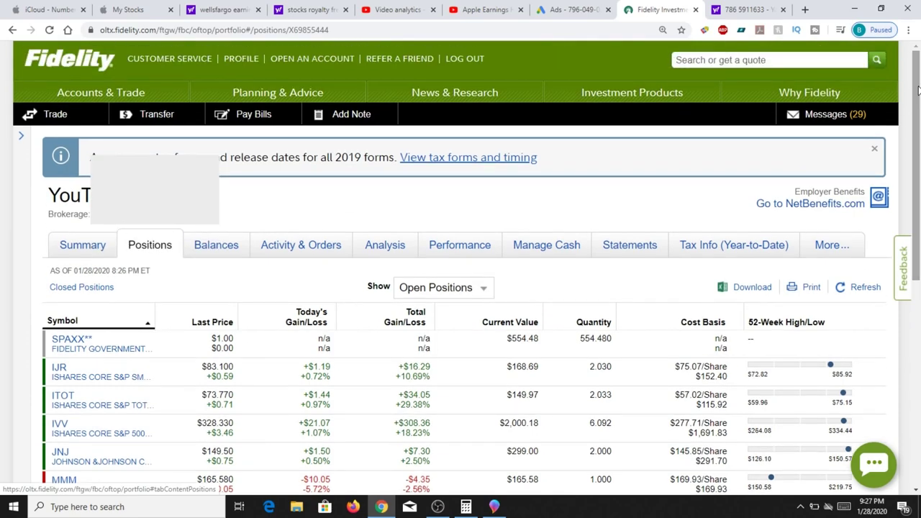